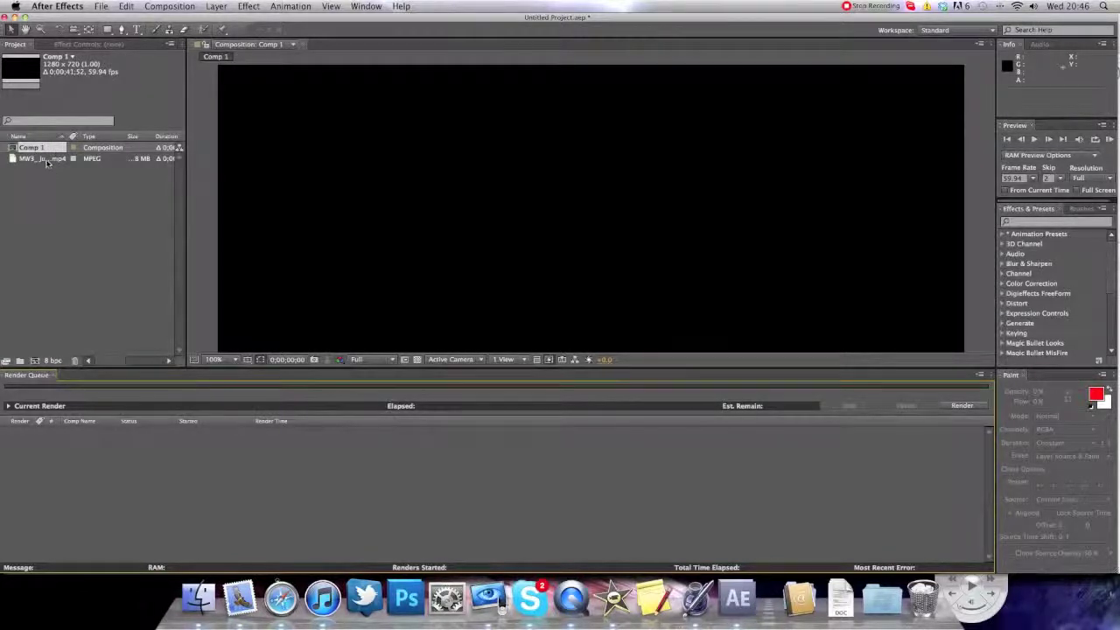
- Create a new composition with the default 1280 x 720, 59.94 fps settings and place the MW3 MP4 clip in its timeline
left_click(44, 158)
left_click(210, 7)
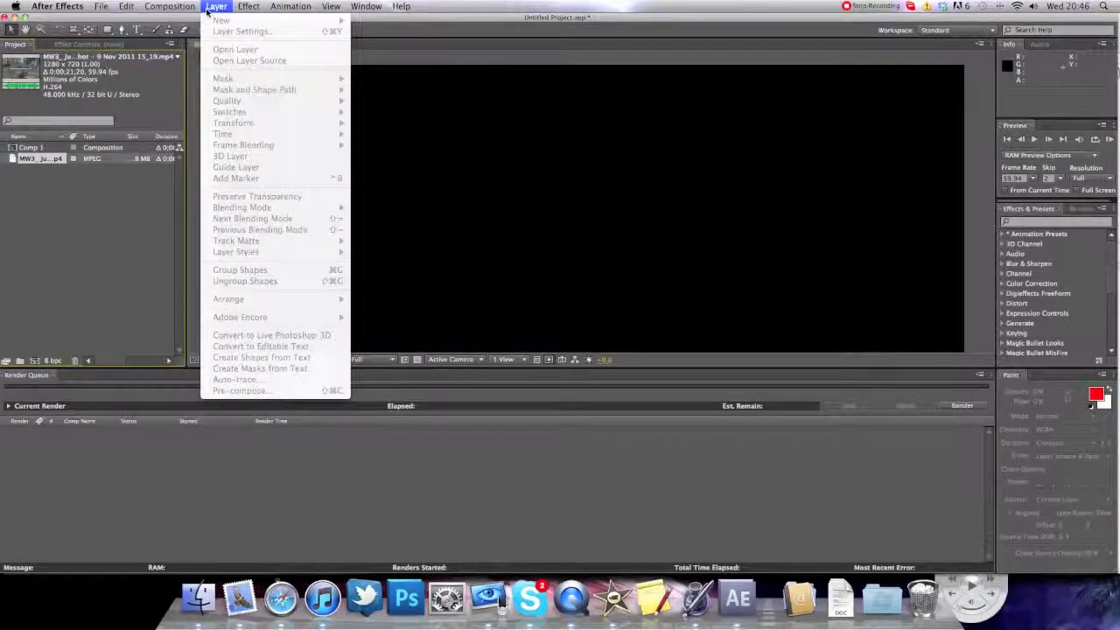
left_click(179, 19)
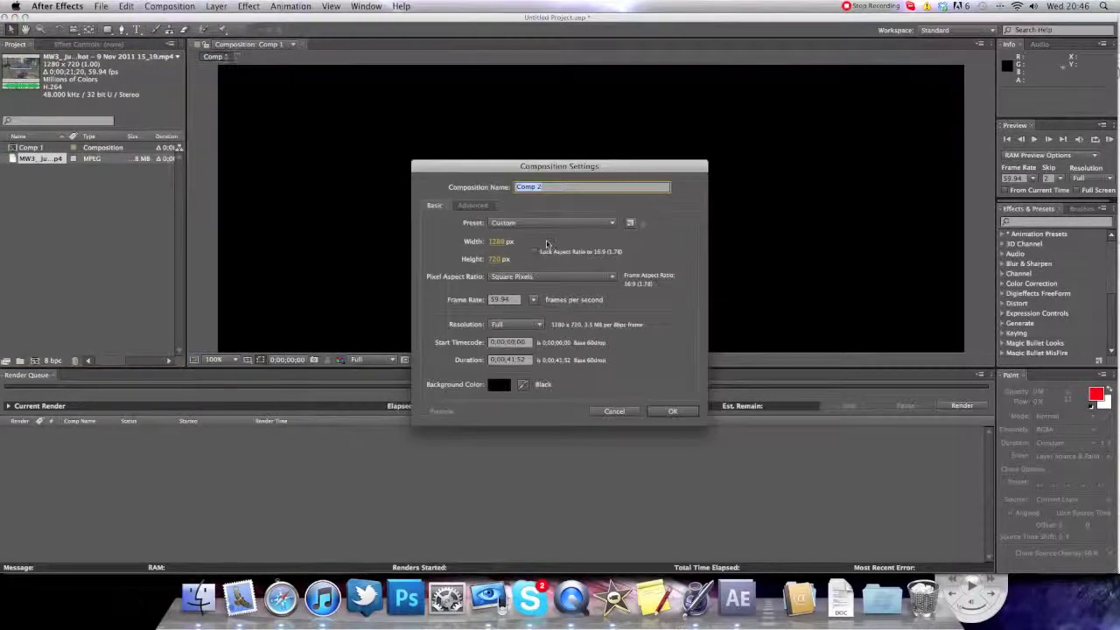
left_click(692, 410)
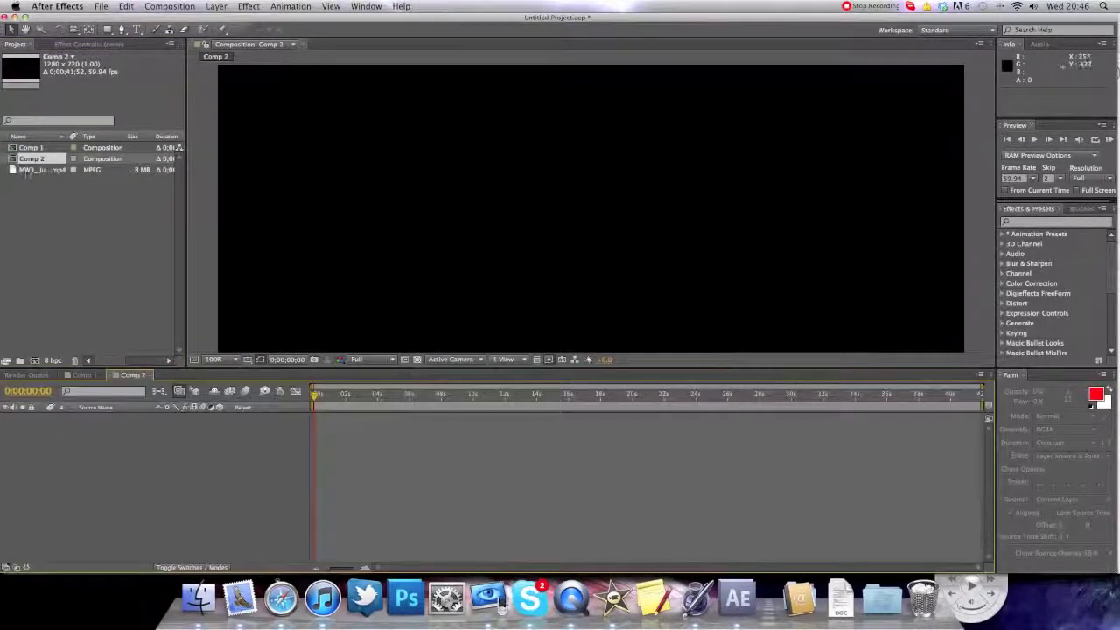
left_click(39, 170)
left_click_drag(46, 171, 295, 447)
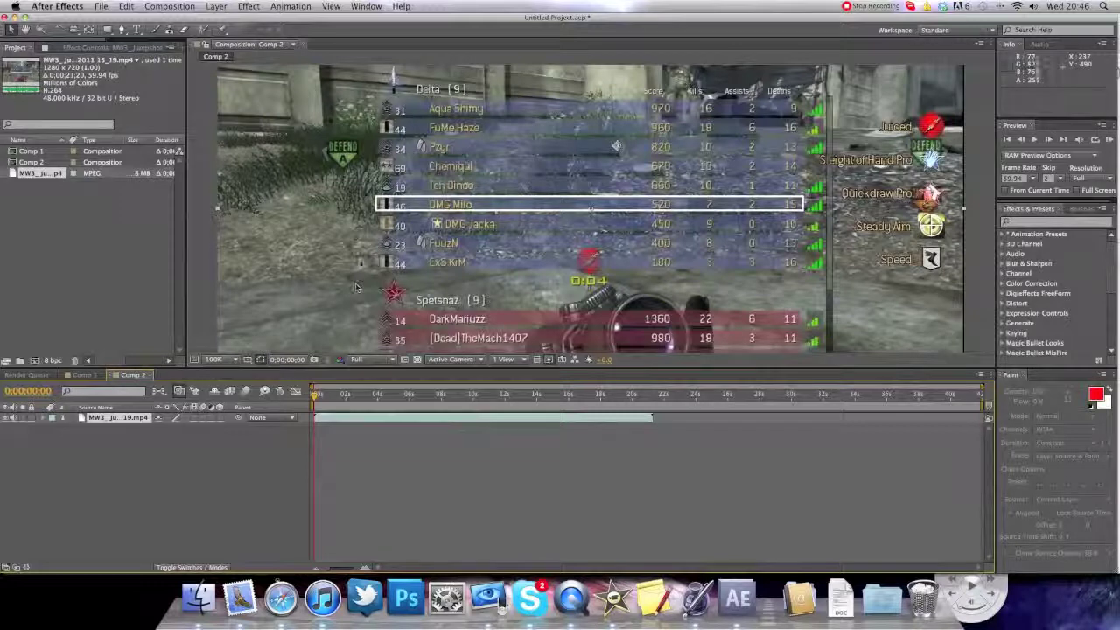
- Set the MW3 clip layer's scale to 101%
key("comma")
key("period")
key("comma")
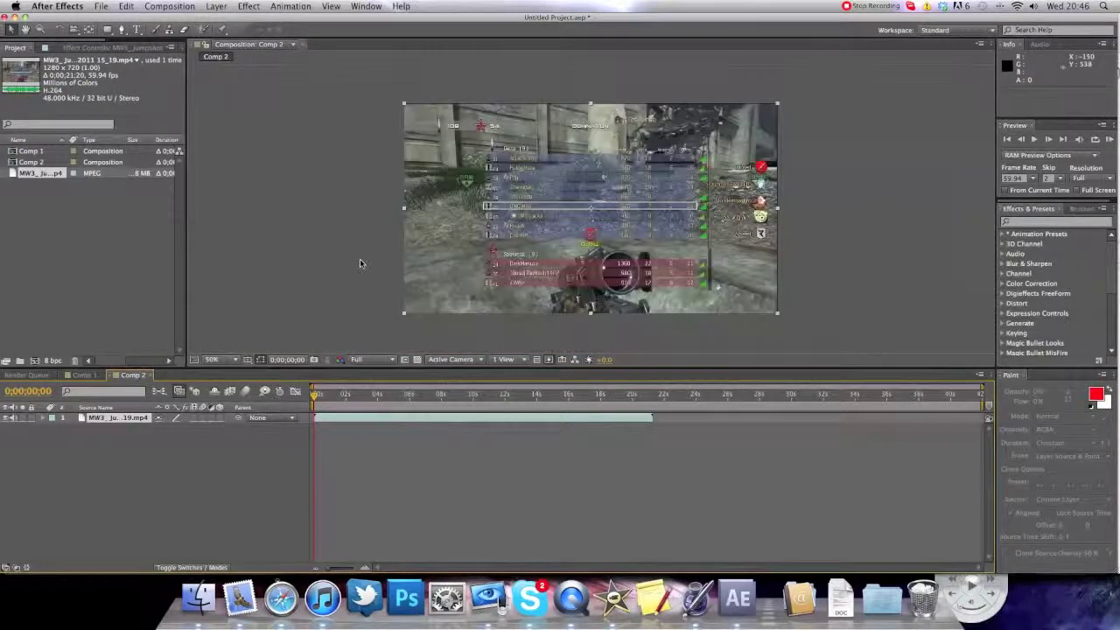
key("s")
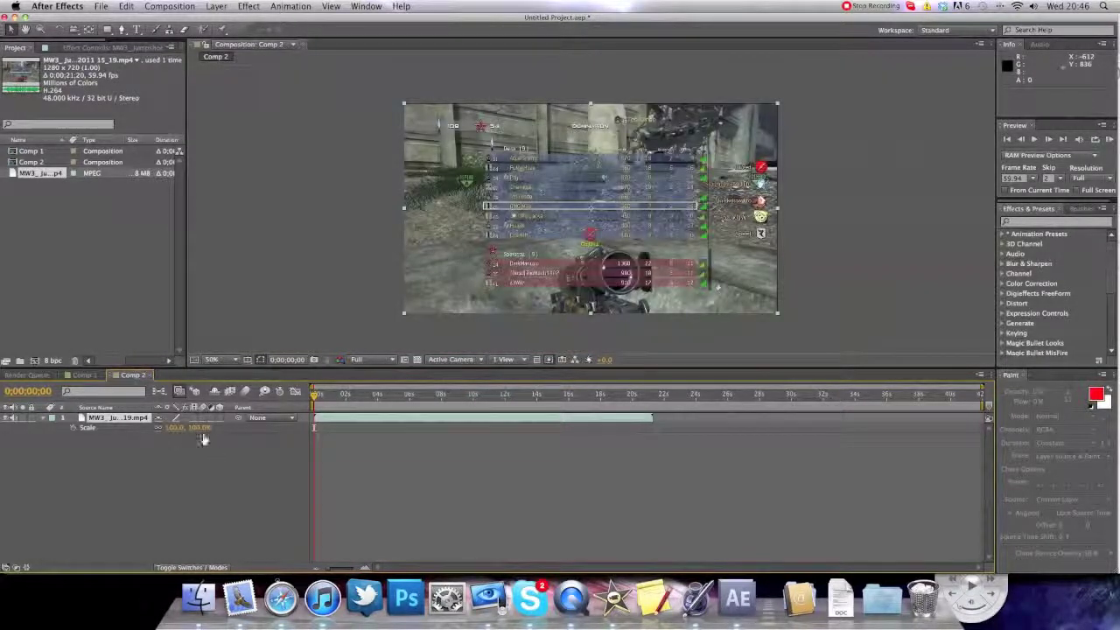
left_click(199, 427)
left_click(224, 458)
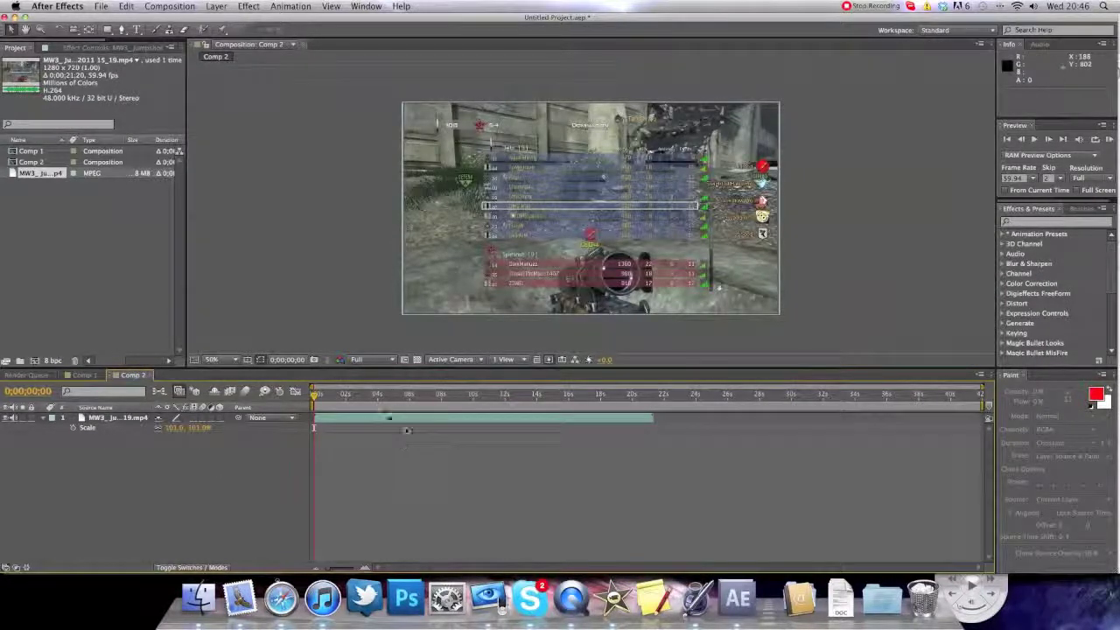
- Go to about 0;00;08;08 in the timeline, apply the Magic Bullet Looks effect to the clip layer and open its look editor
left_click_drag(414, 398, 443, 398)
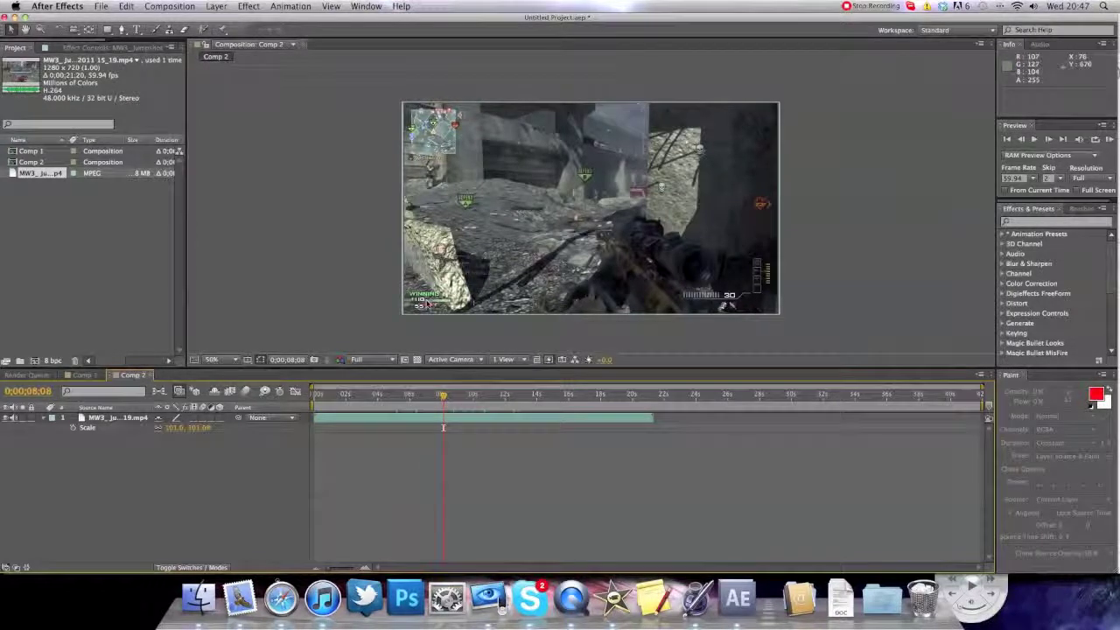
left_click(249, 7)
mouse_move(216, 6)
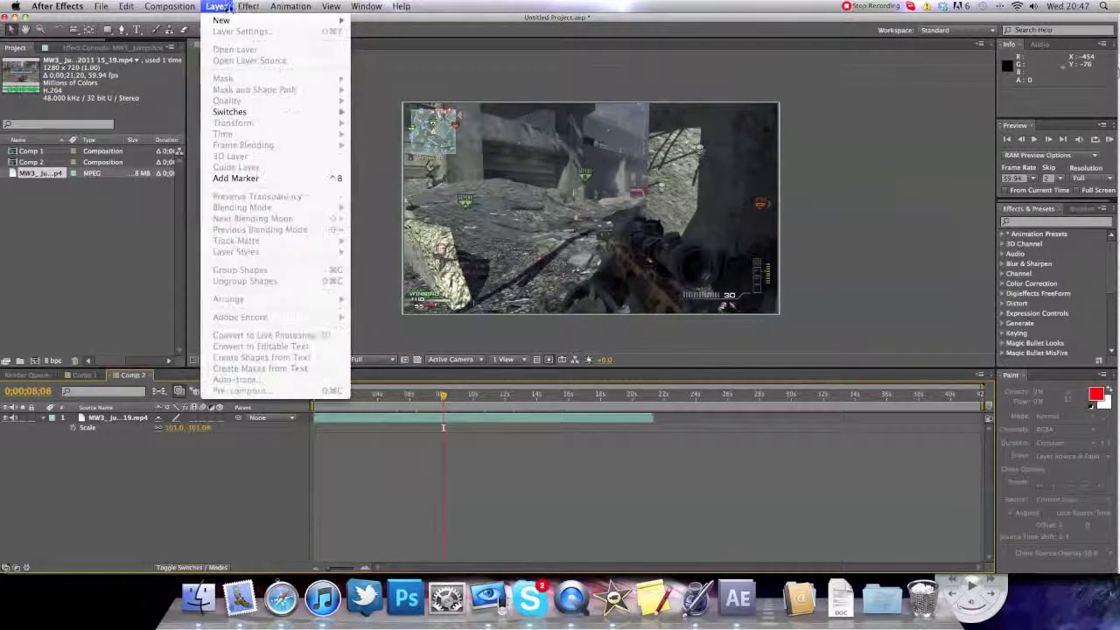
left_click(117, 400)
left_click(119, 420)
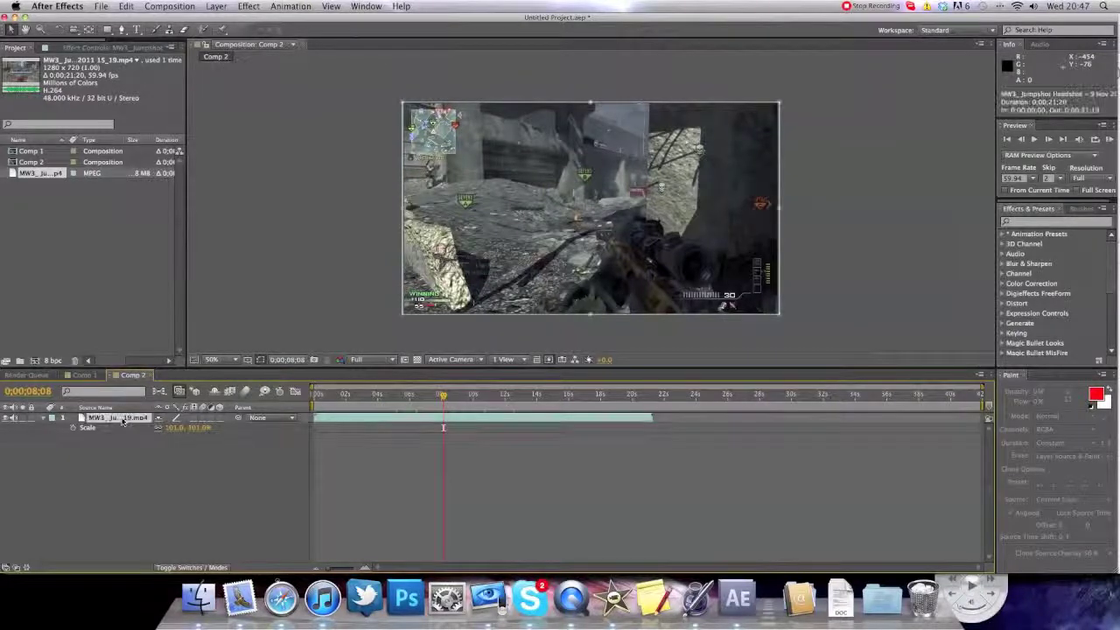
left_click(242, 6)
mouse_move(304, 171)
left_click(390, 173)
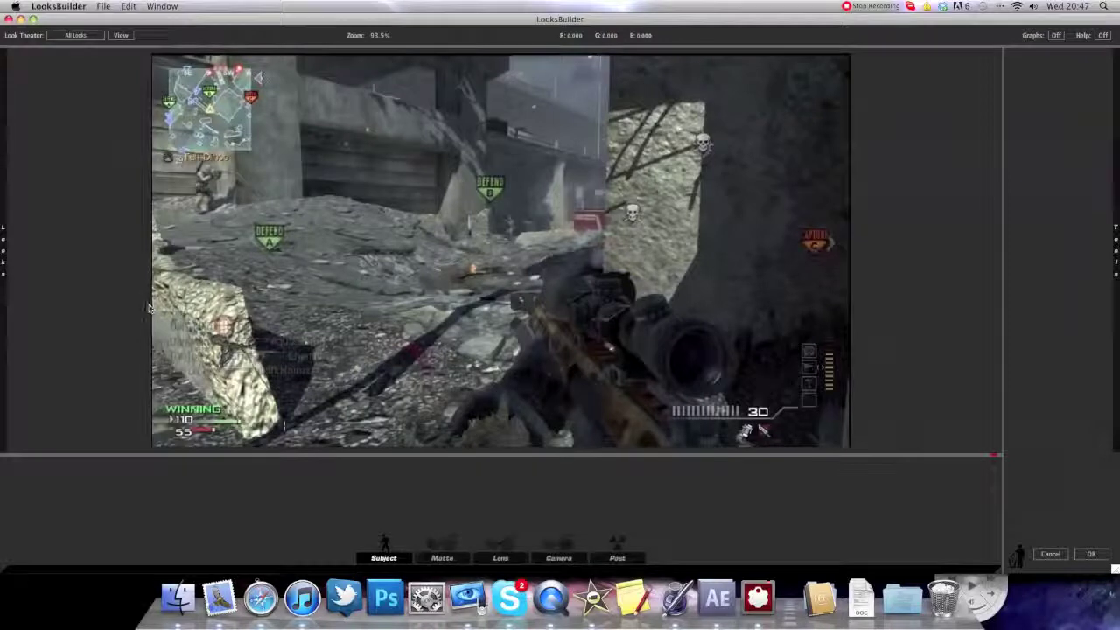
- Apply the custom MiloCCFadedBrighter look and set its Sky Filter exposure compensation to +0.70
mouse_move(3, 239)
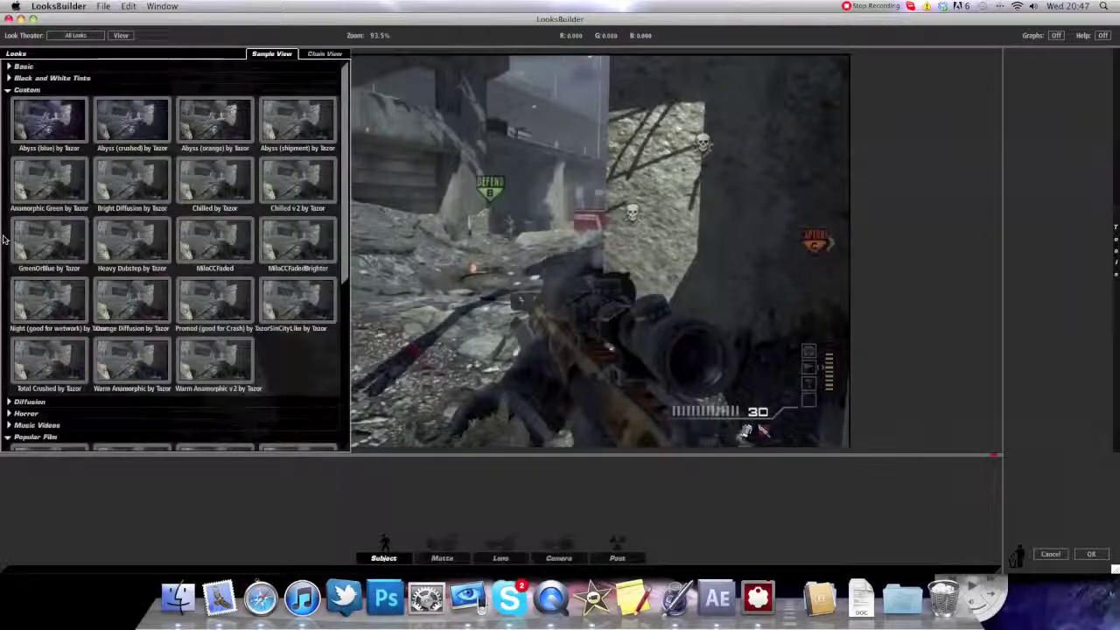
left_click(281, 238)
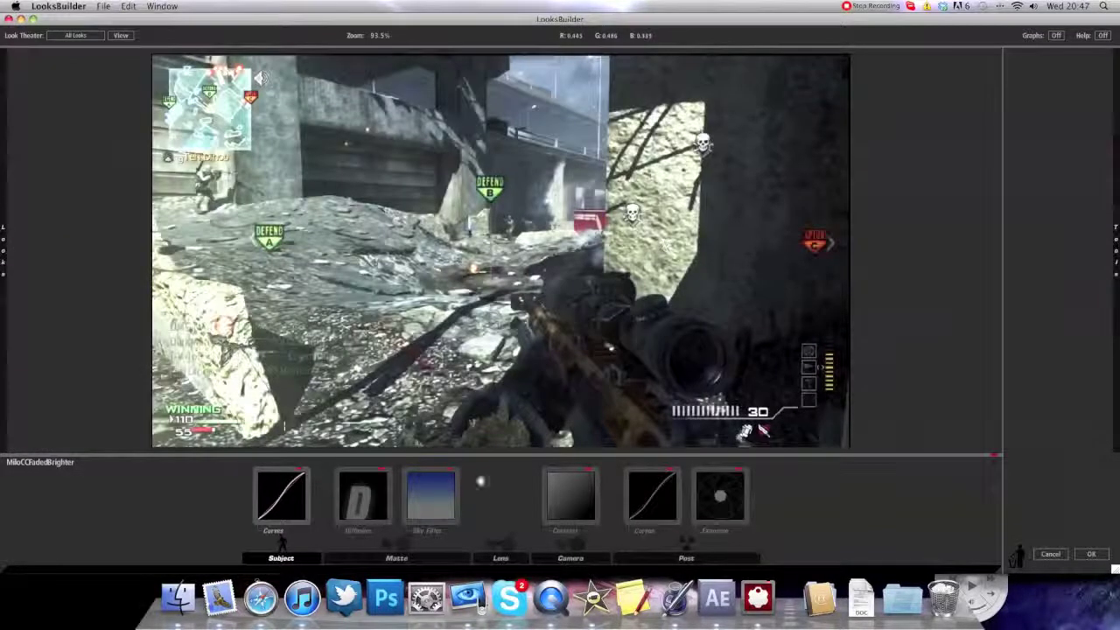
left_click(439, 498)
left_click_drag(1094, 473, 927, 473)
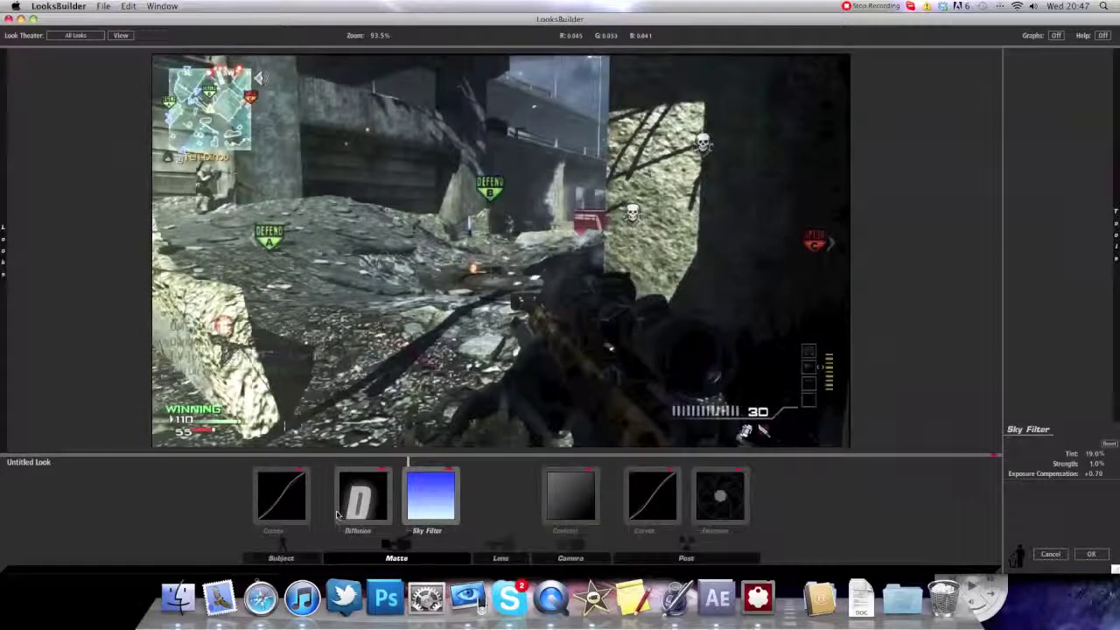
- Examine the settings of the look's Subject Curves, Diffusion and Sky Filter tools and where the Matte tools are found
left_click(305, 509)
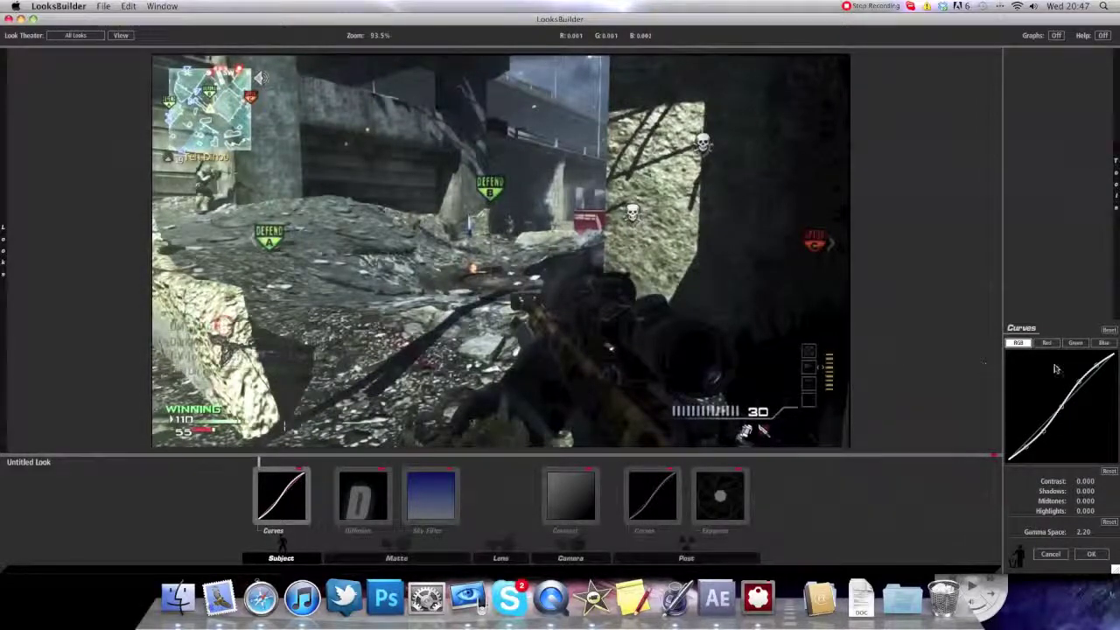
mouse_move(1115, 294)
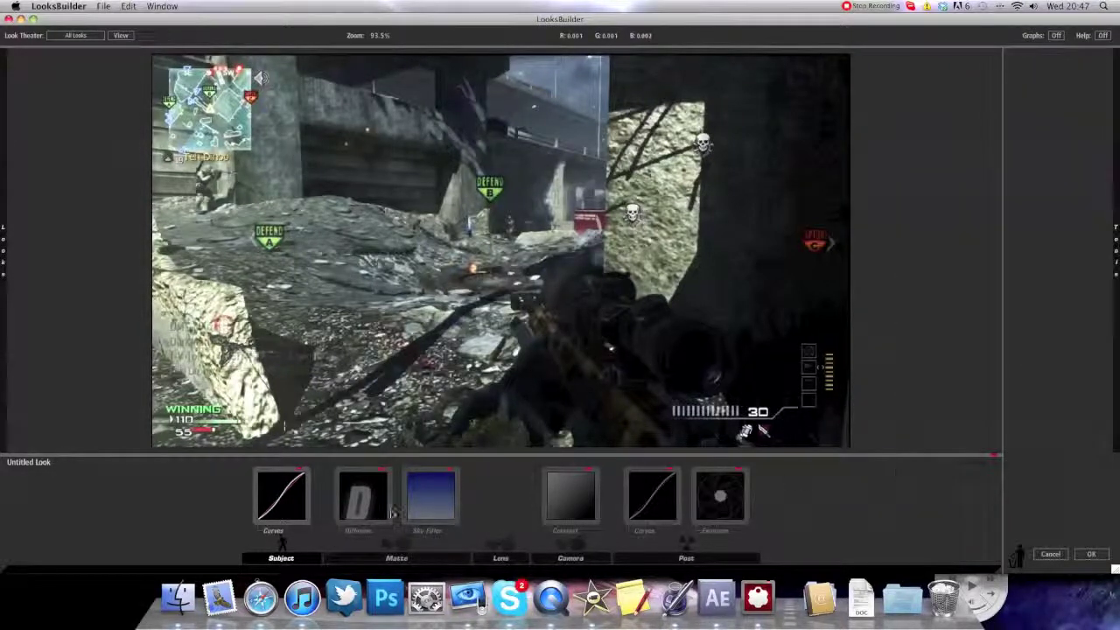
left_click(277, 500)
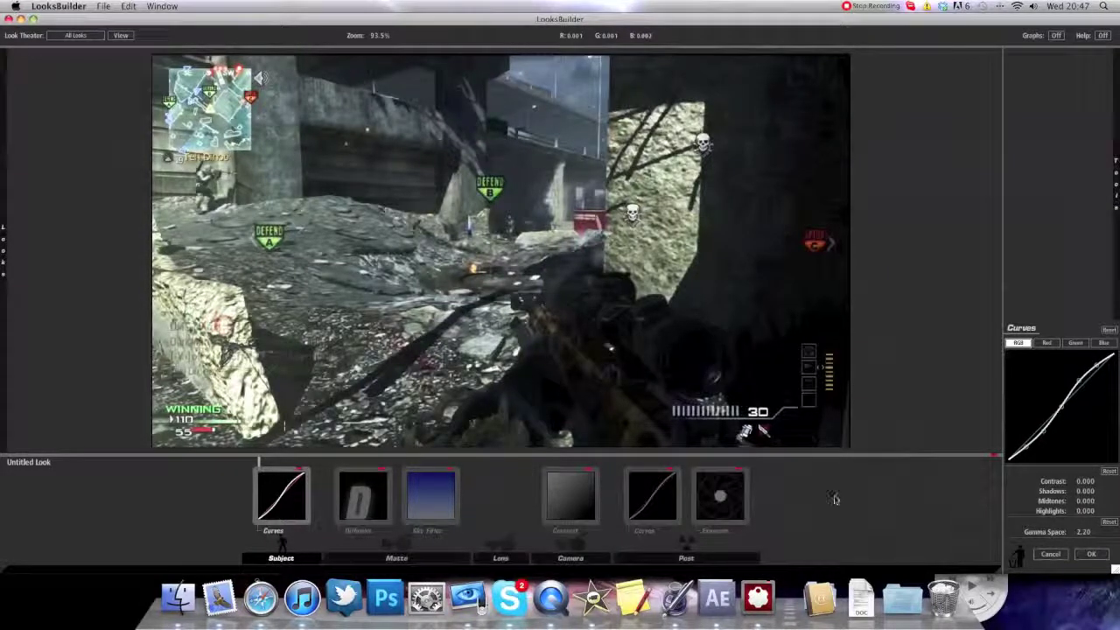
left_click(372, 507)
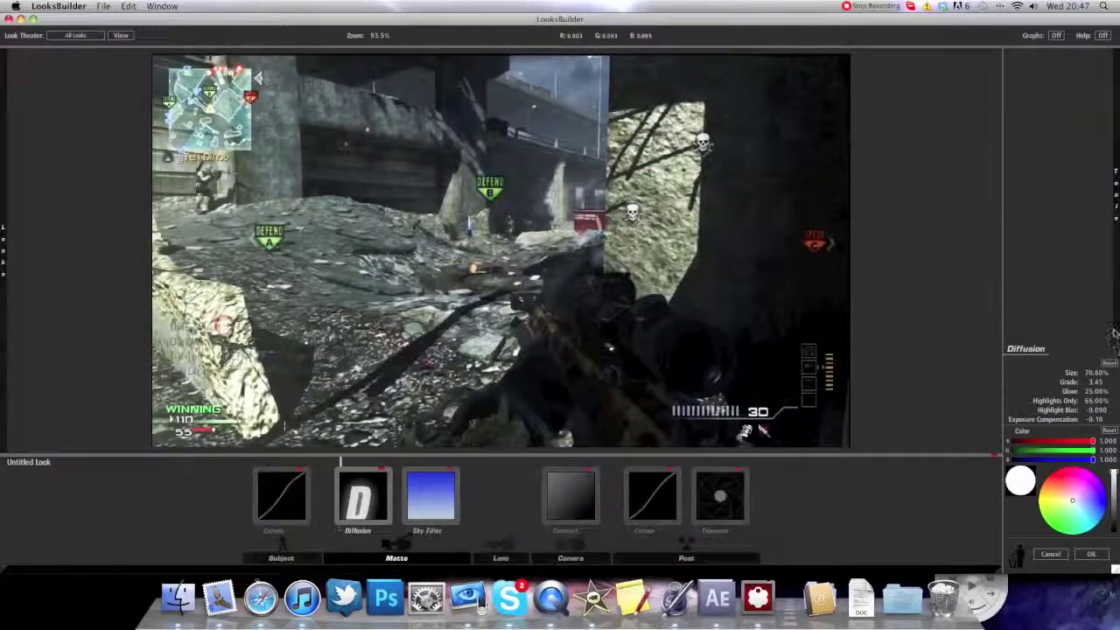
mouse_move(1115, 330)
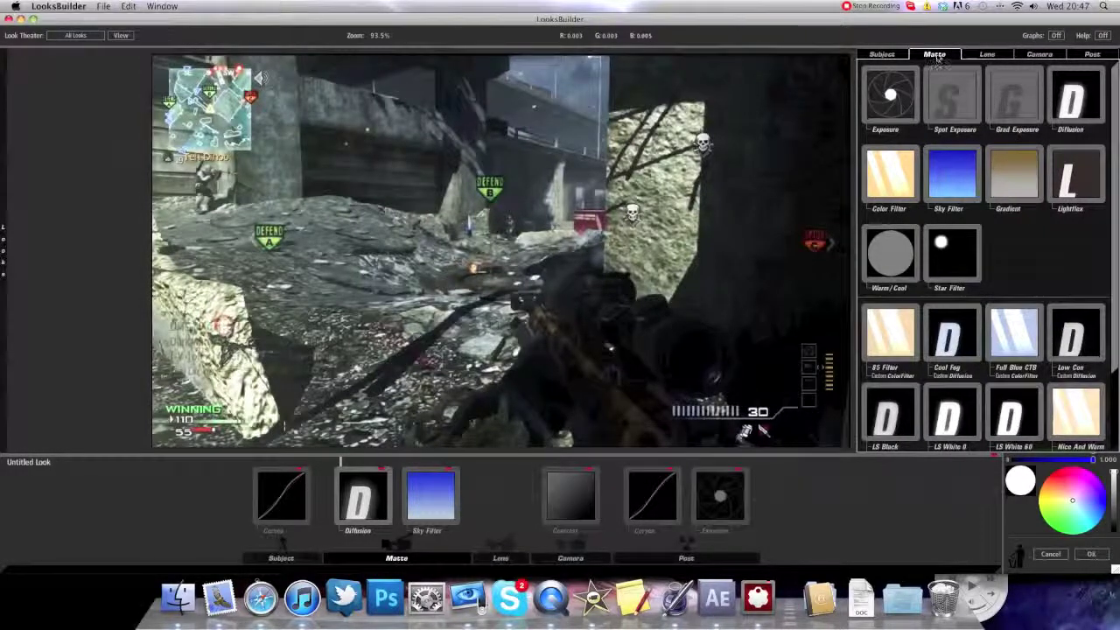
left_click(1099, 107)
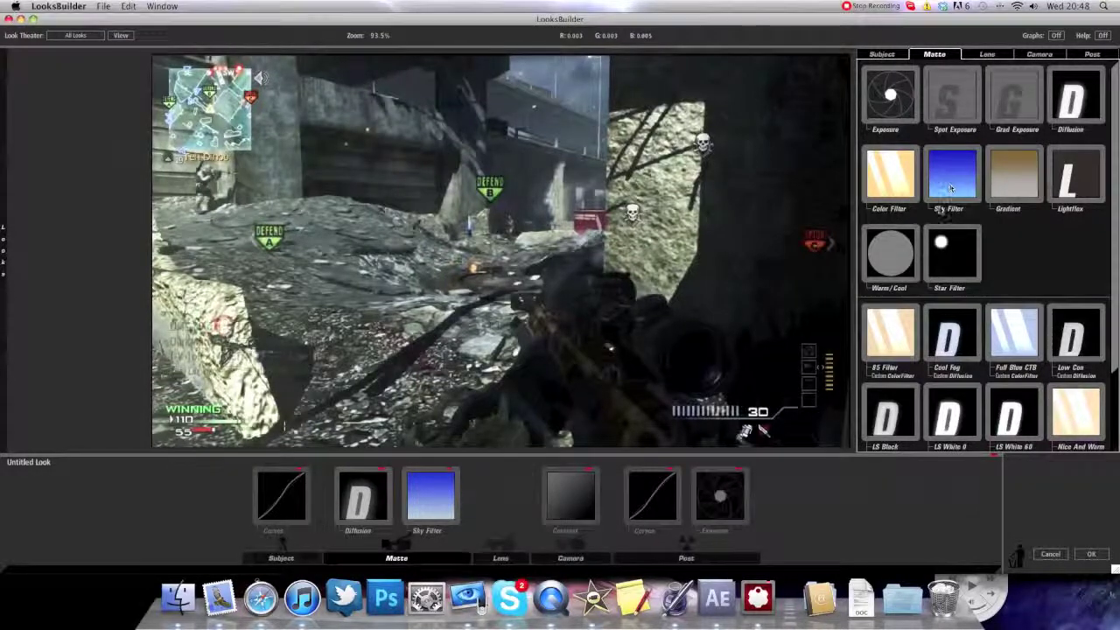
left_click(353, 501)
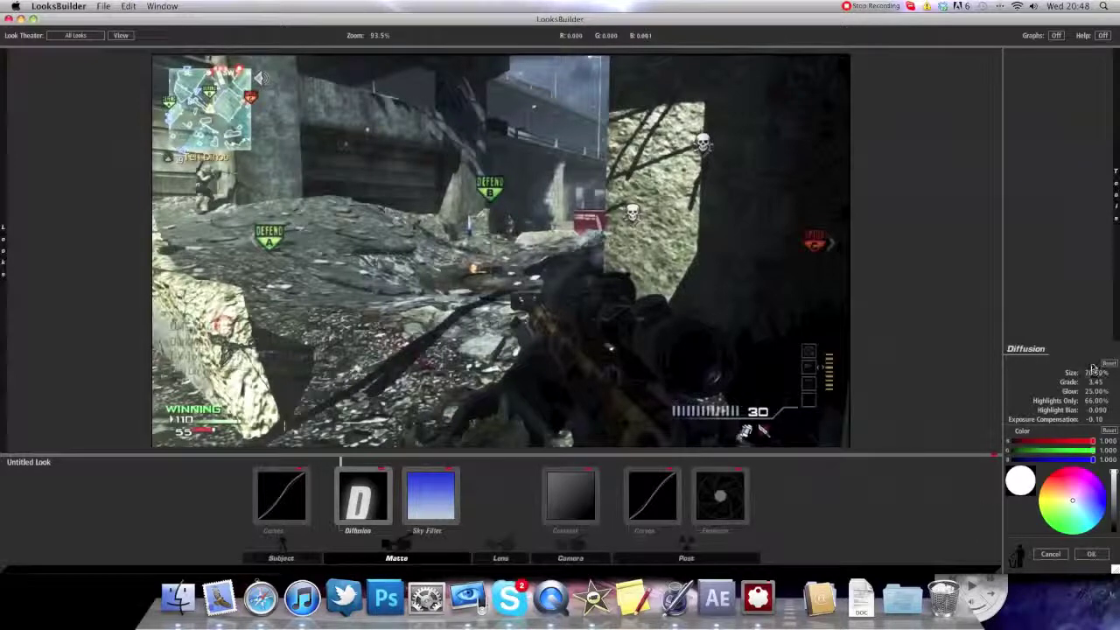
left_click(430, 502)
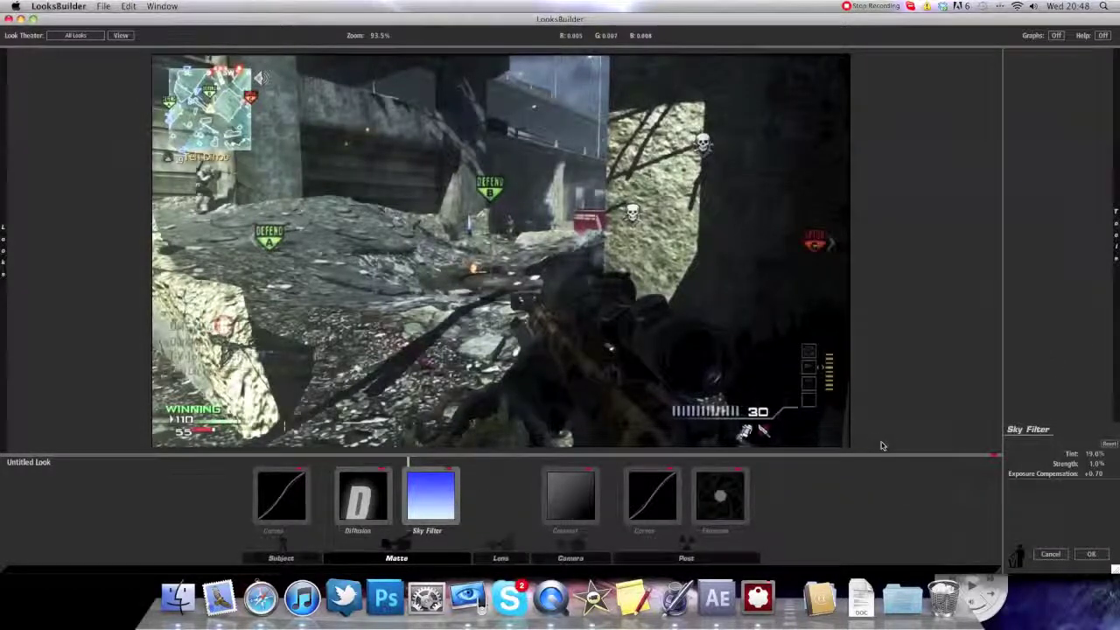
- Examine the look's Contrast, Post Curves and Exposure settings along with the available Camera and Post tools
left_click(571, 504)
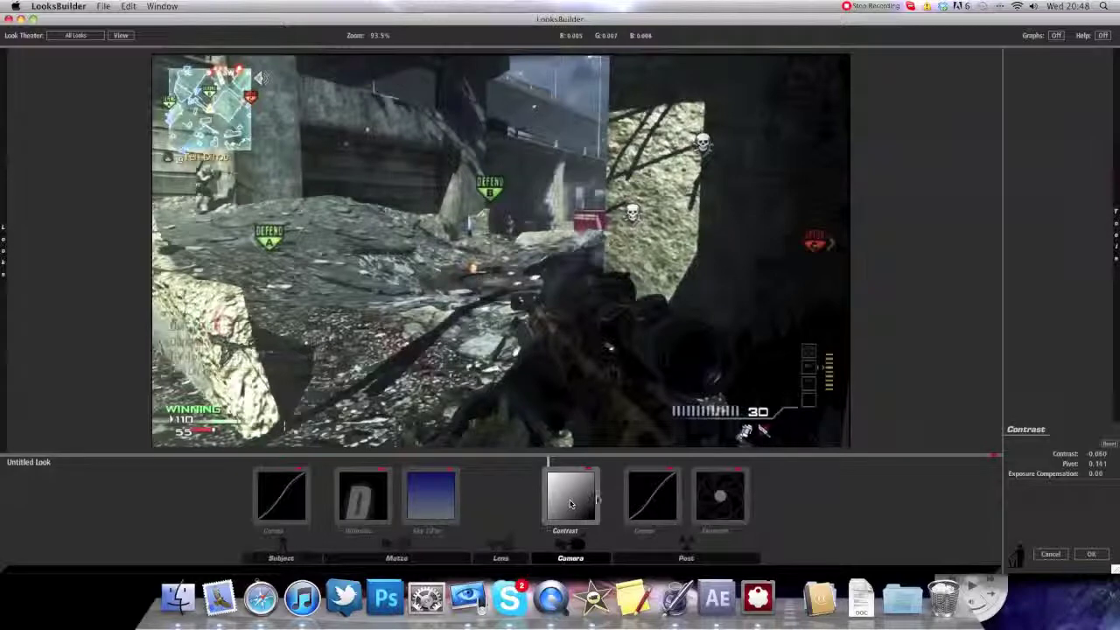
mouse_move(1091, 205)
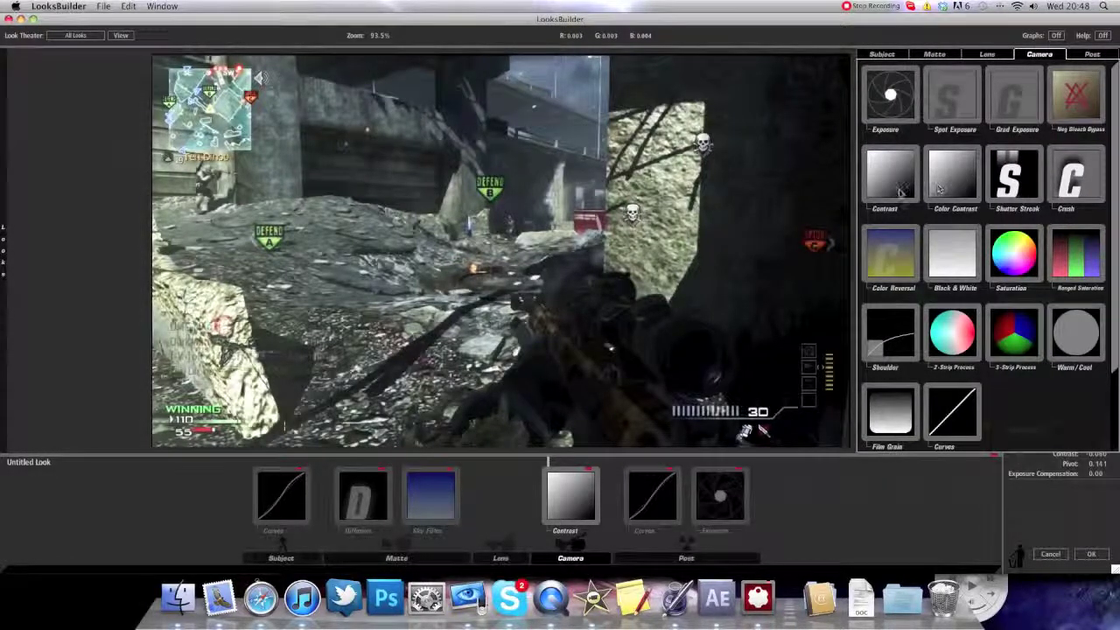
mouse_move(1076, 59)
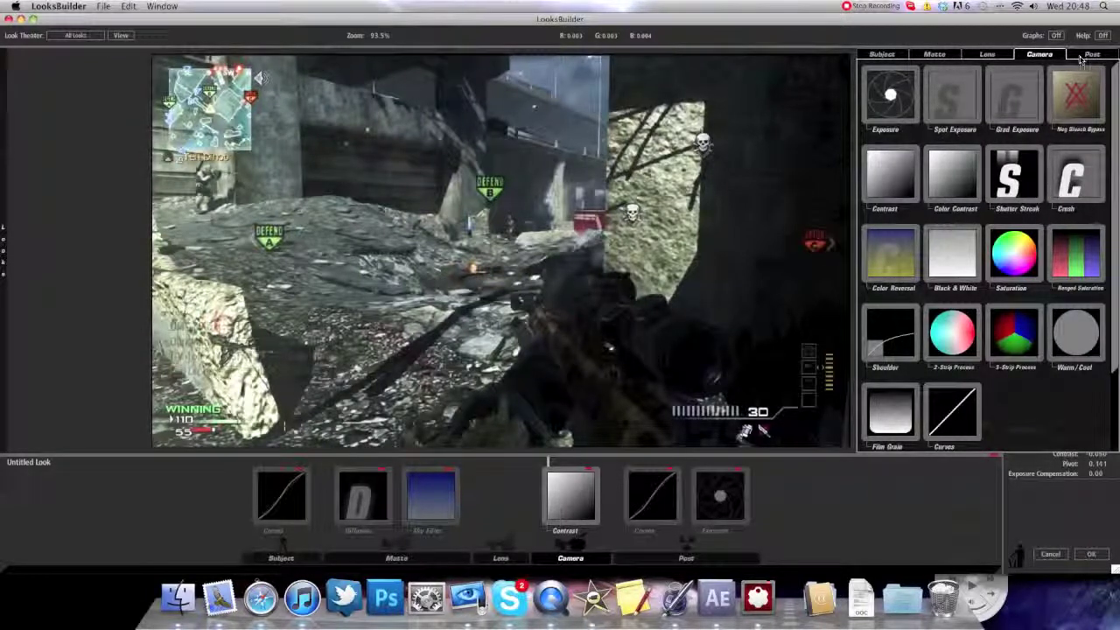
left_click(1087, 56)
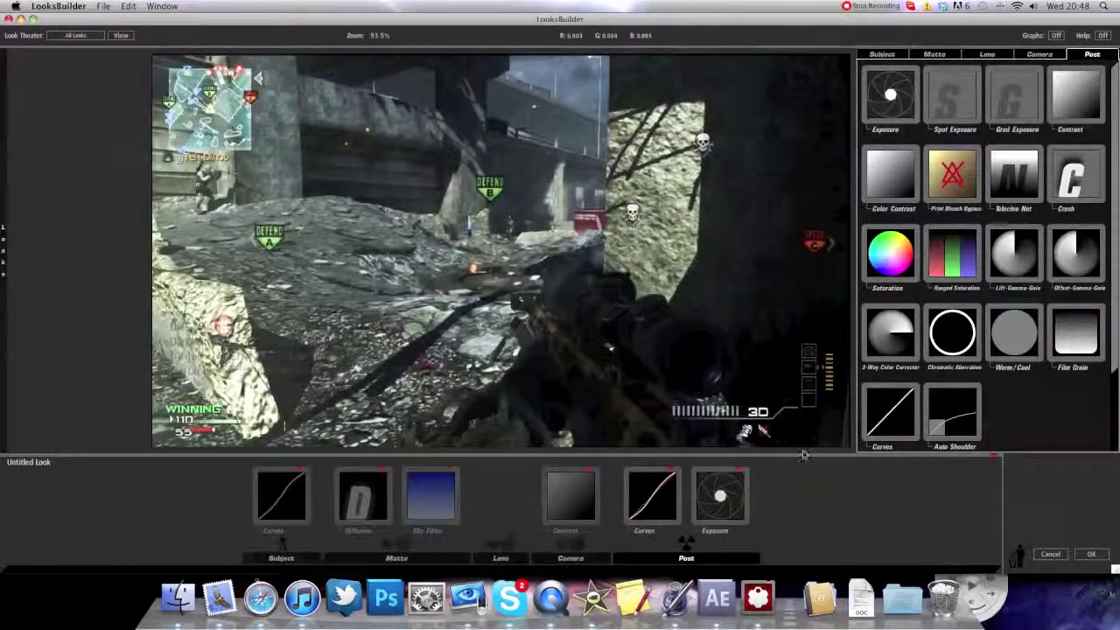
left_click(632, 509)
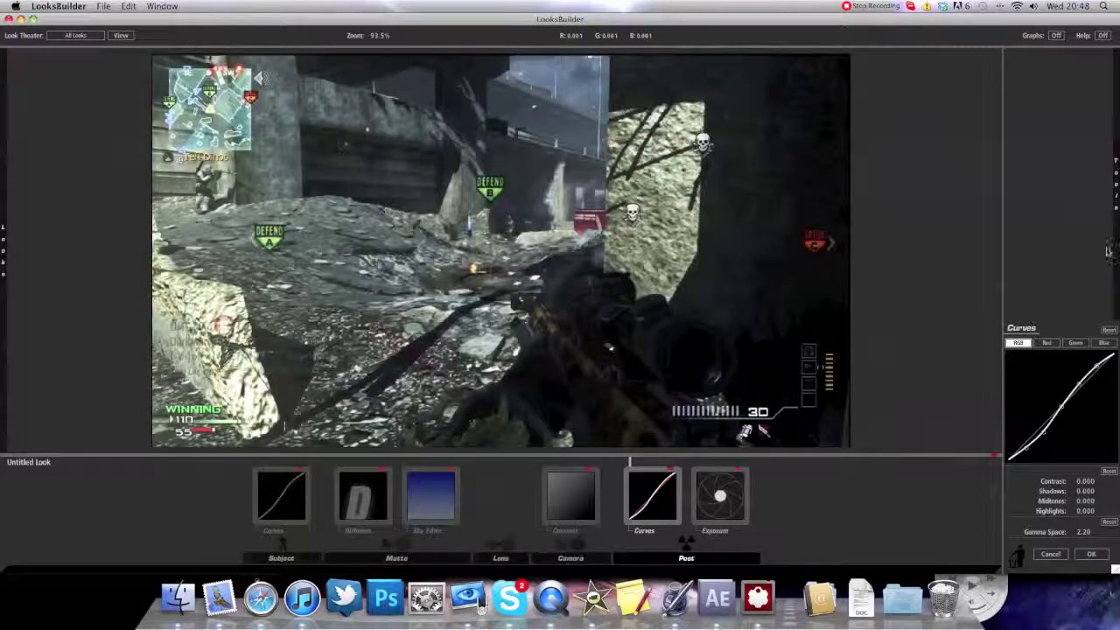
mouse_move(1107, 251)
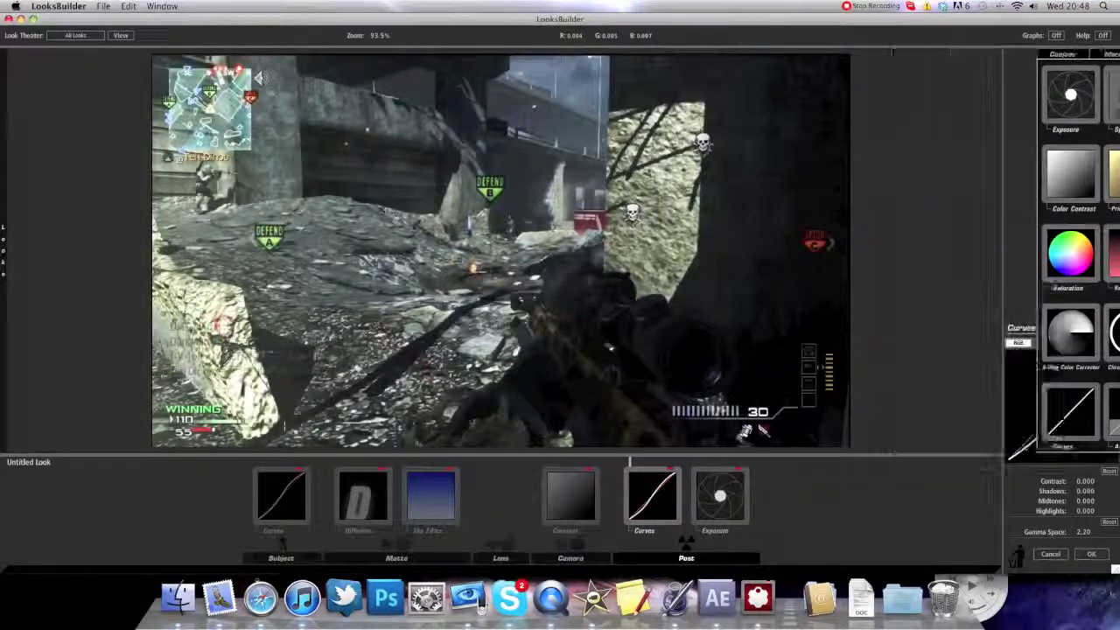
left_click(731, 496)
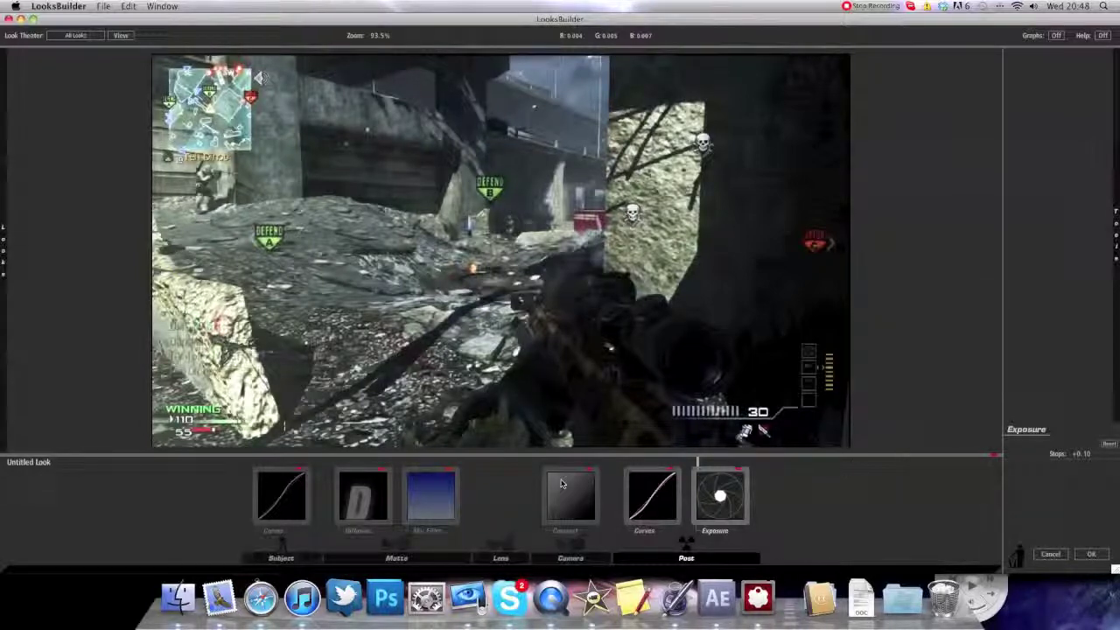
- Set the Sky Filter's exposure compensation to +0.90 and apply the finished look to the clip
left_click(455, 506)
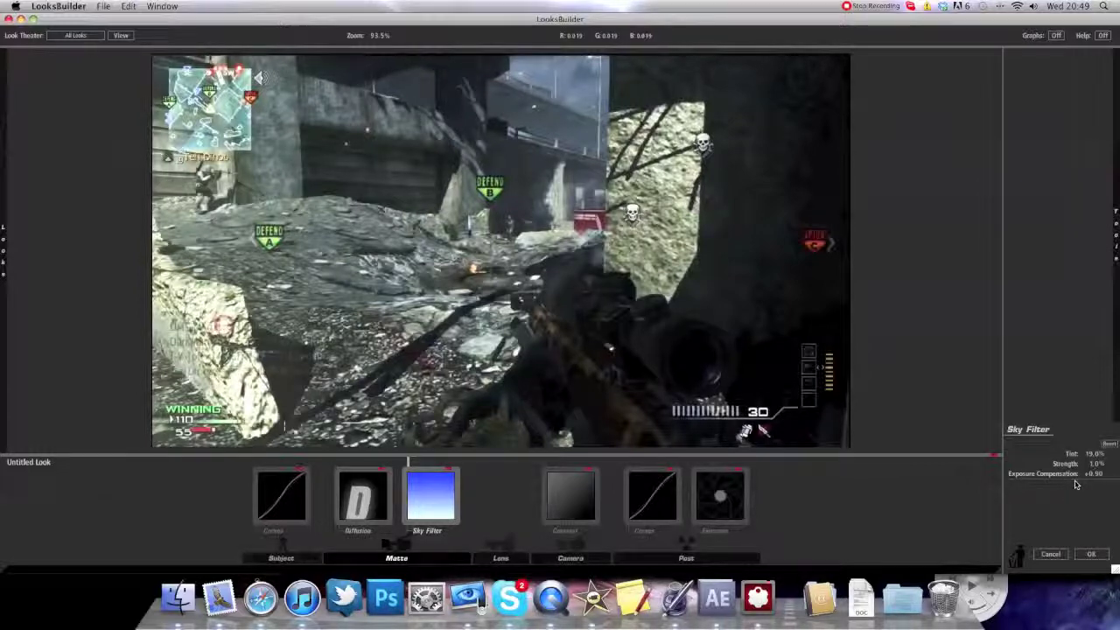
mouse_move(1094, 473)
left_mouse_down()
mouse_move(1080, 473)
mouse_move(1091, 473)
left_mouse_up()
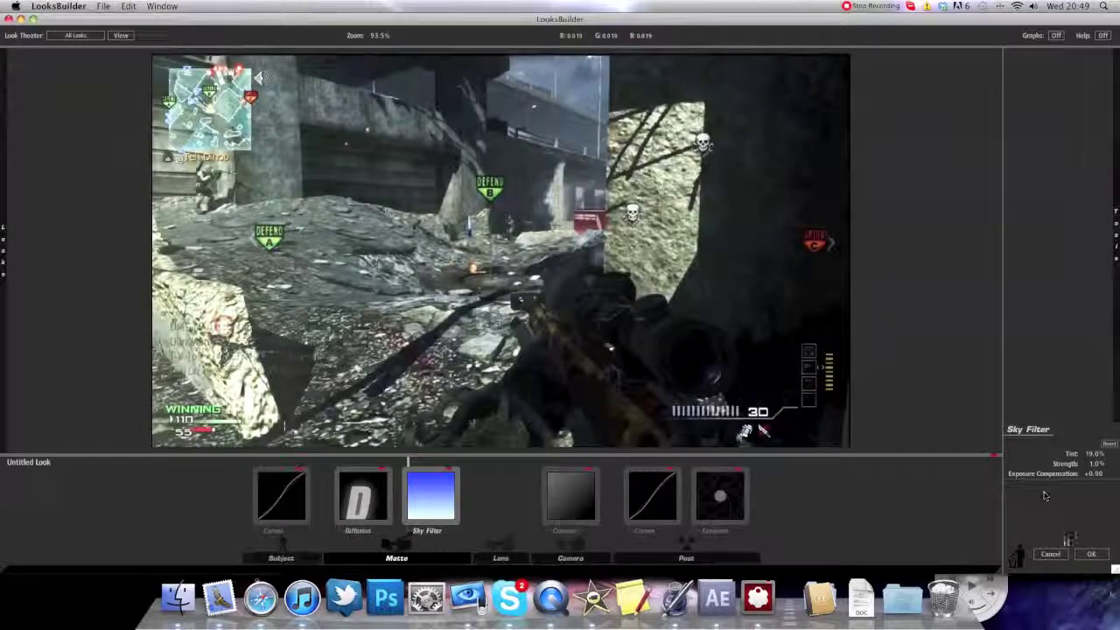
left_click(1093, 554)
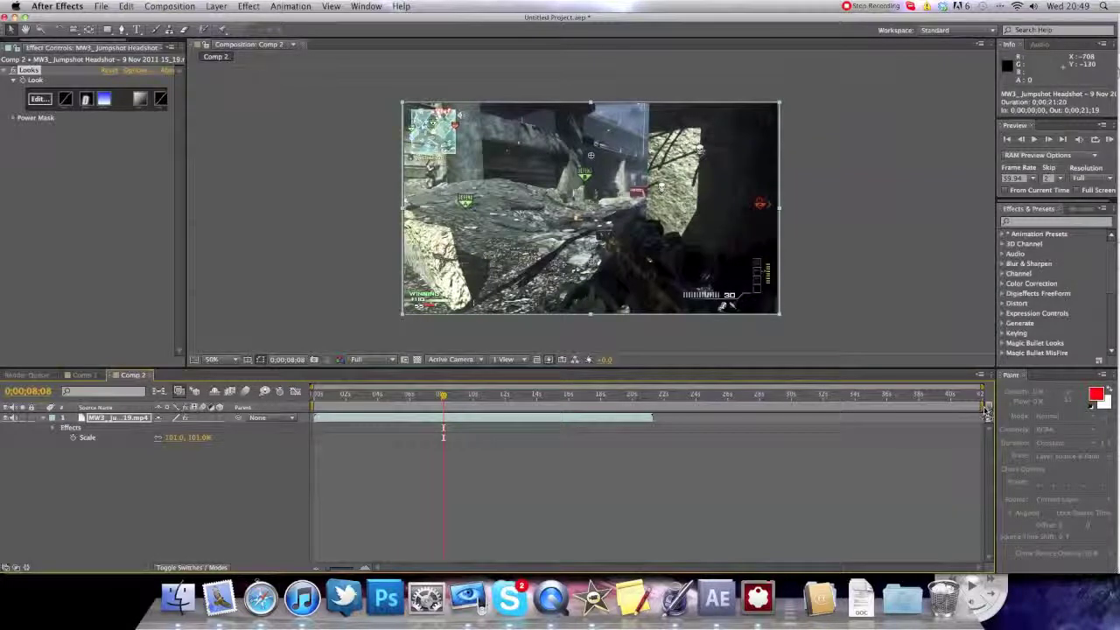
- Shorten the work area to end at about 0;00;16;49 and trim the composition to it
left_click_drag(982, 405, 717, 405)
left_click_drag(616, 399, 583, 403)
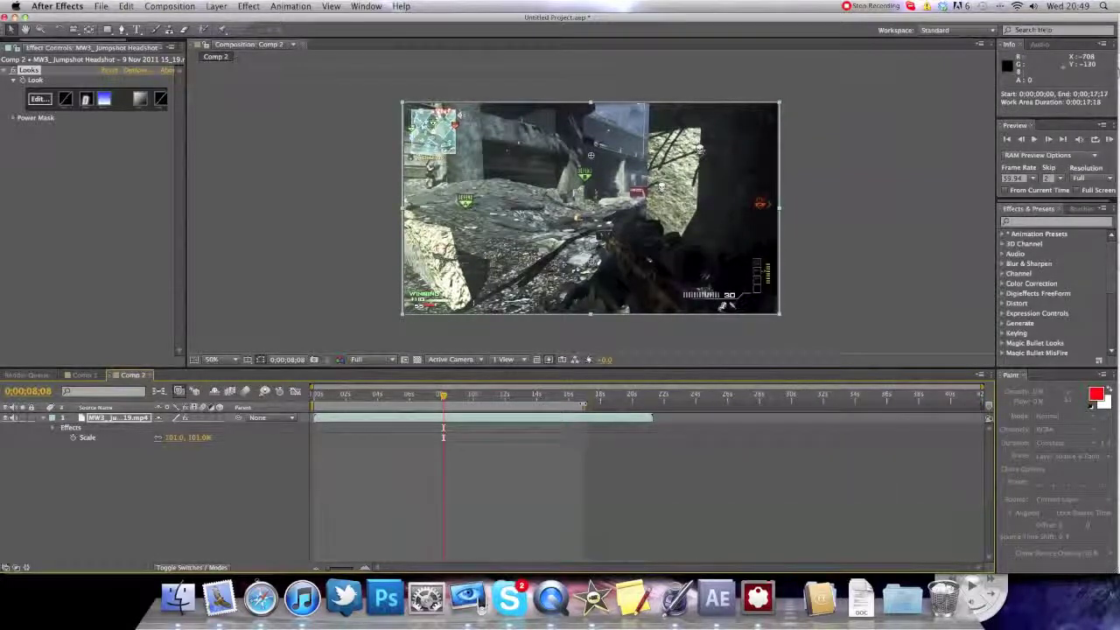
right_click(545, 409)
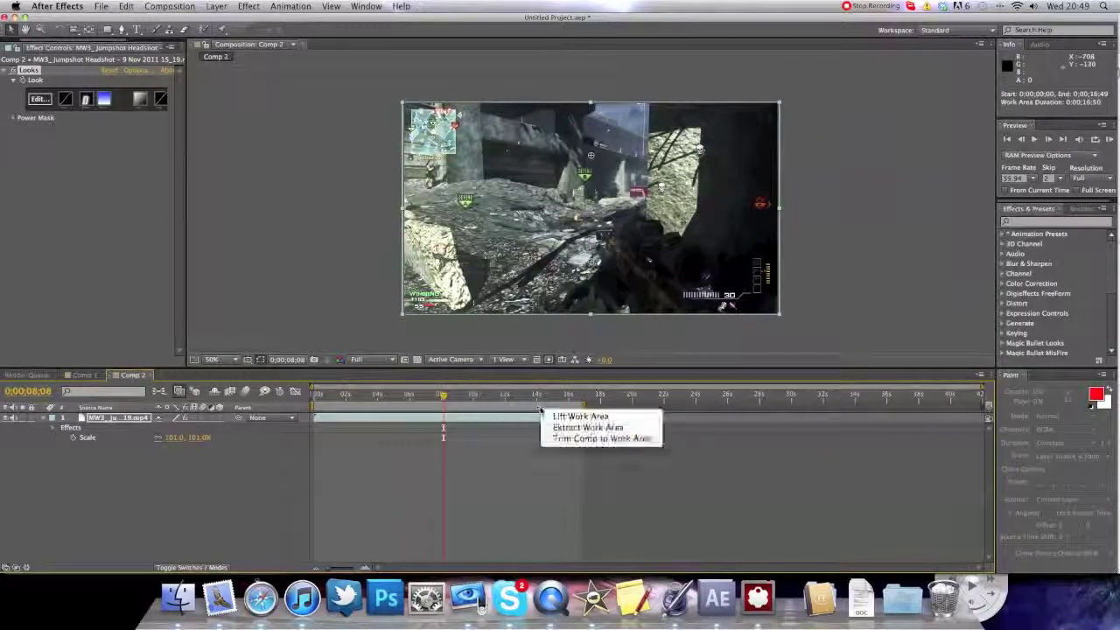
left_click(571, 439)
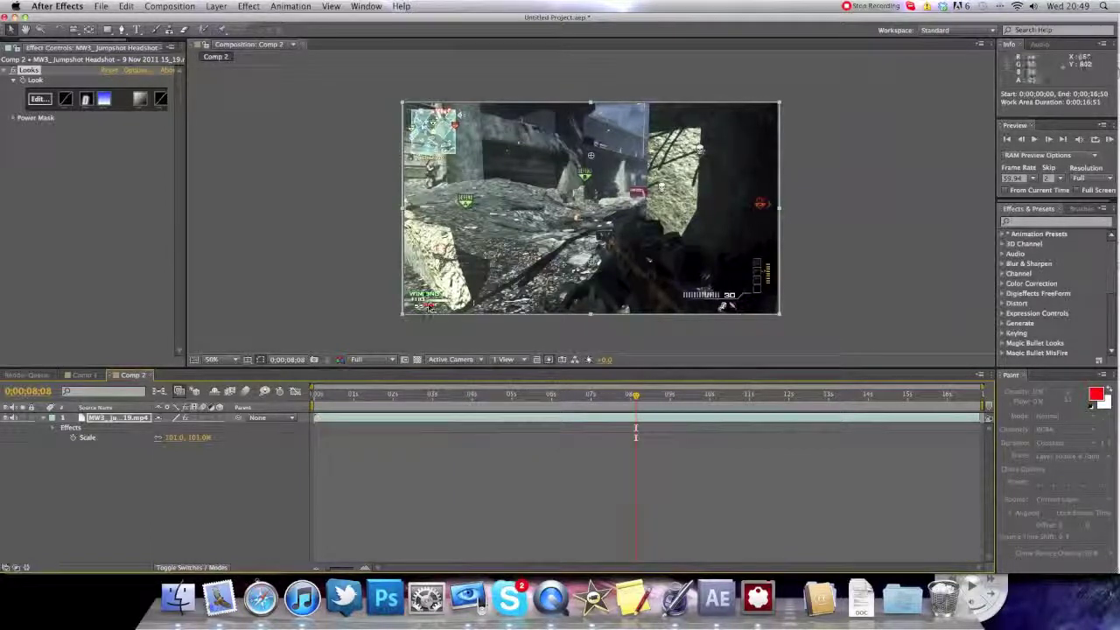
- Add the trimmed Comp 2 composition to the render queue
left_click(249, 6)
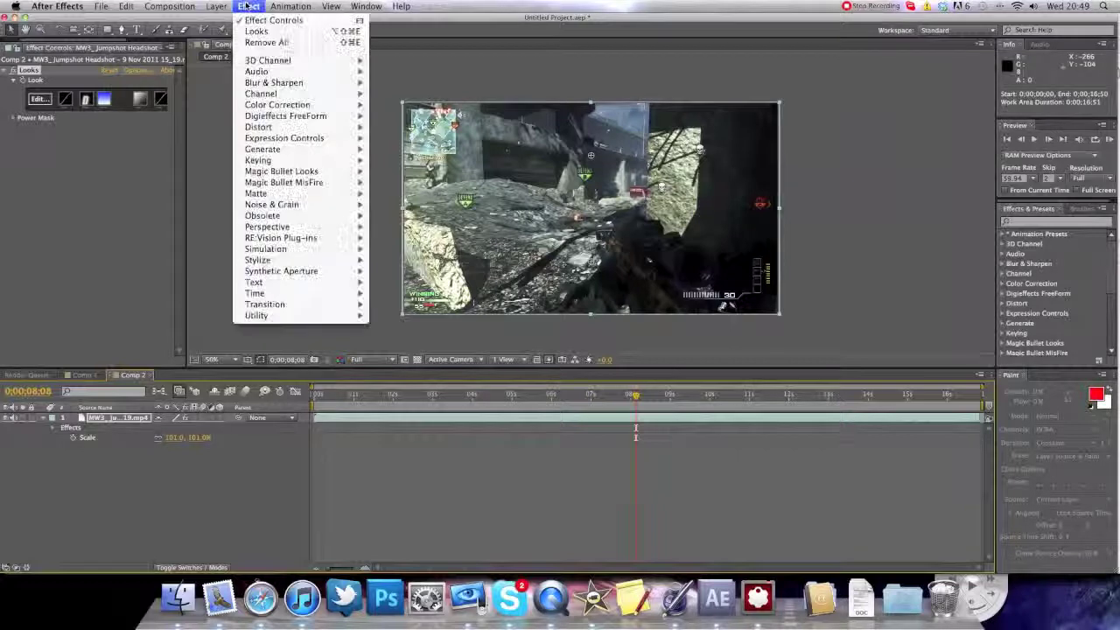
mouse_move(216, 7)
mouse_move(169, 6)
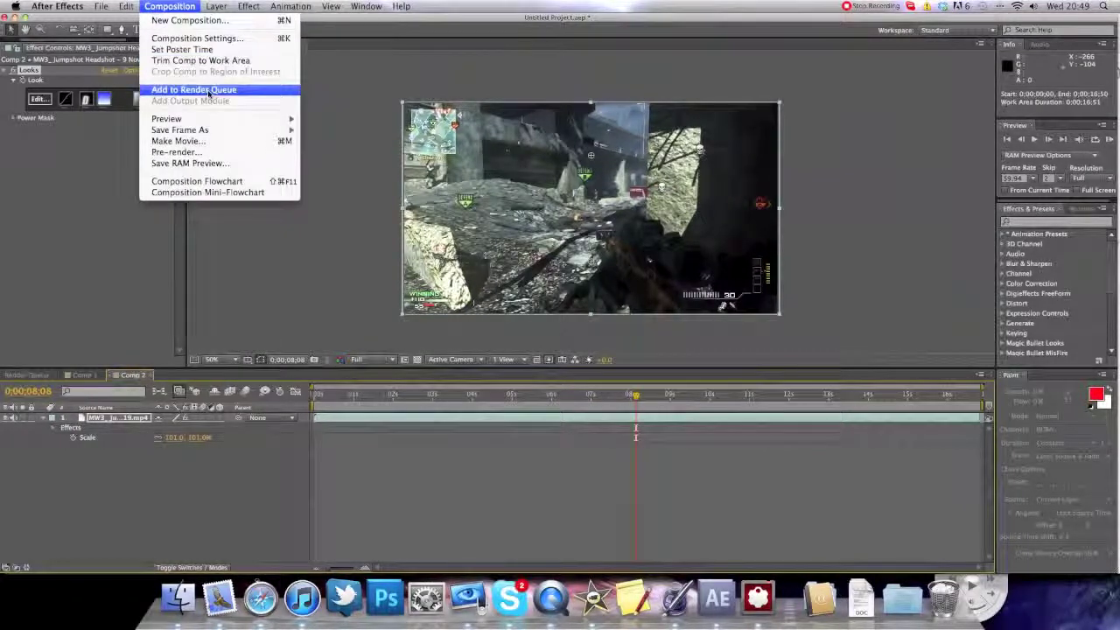
left_click(202, 84)
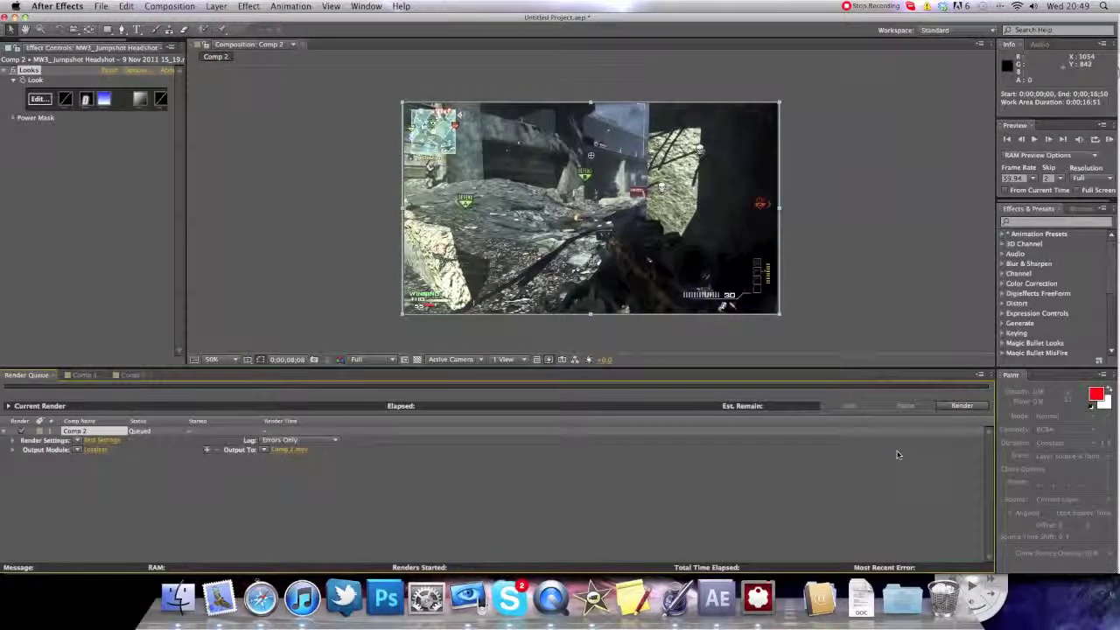